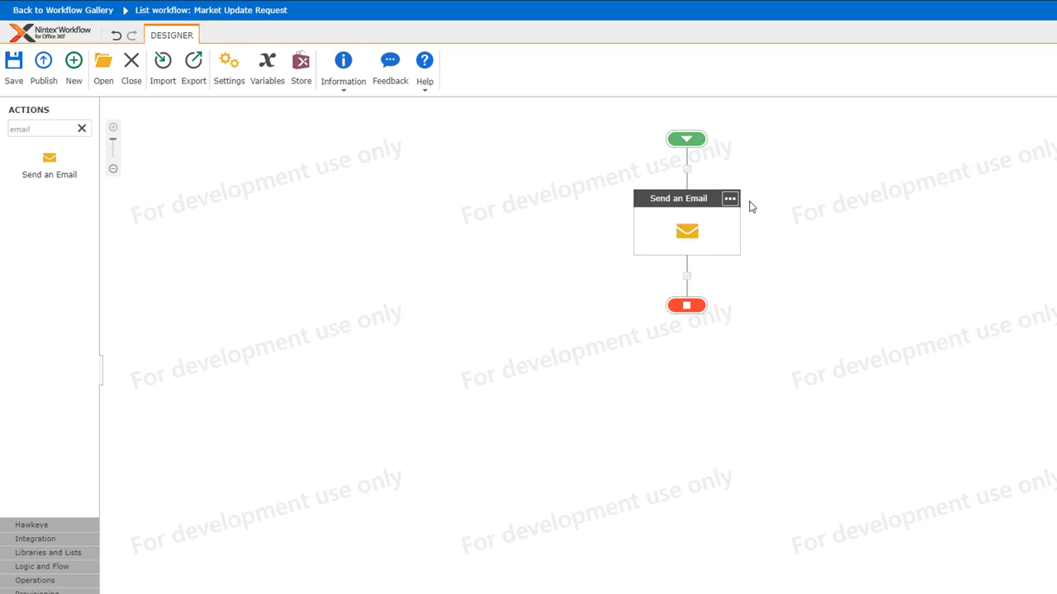
# - Delete the Send an Email action from the Market Update Request workflow
pyautogui.click(730, 199)
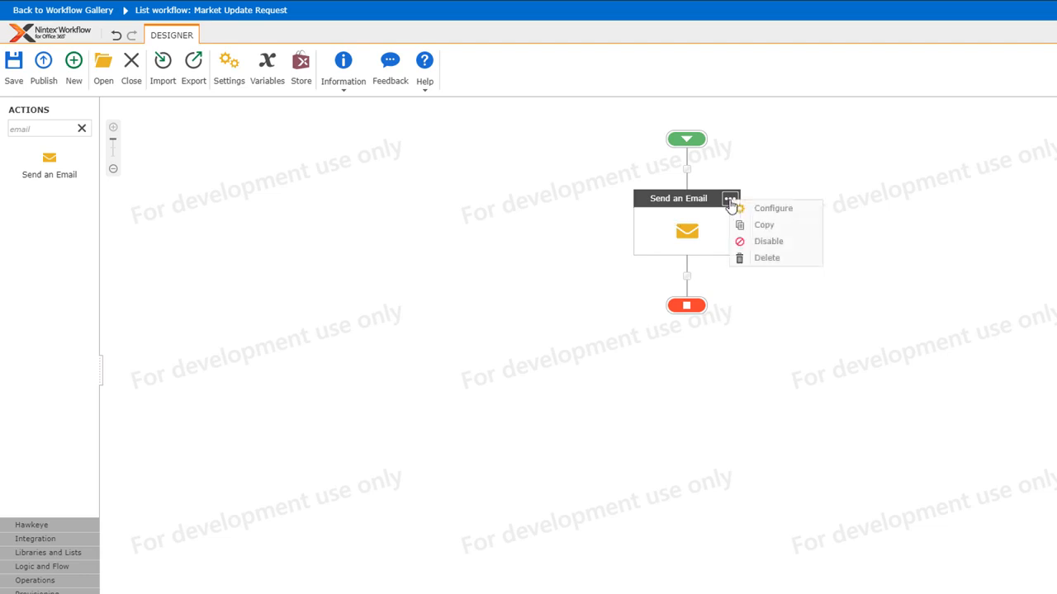
pyautogui.click(745, 259)
pyautogui.click(687, 354)
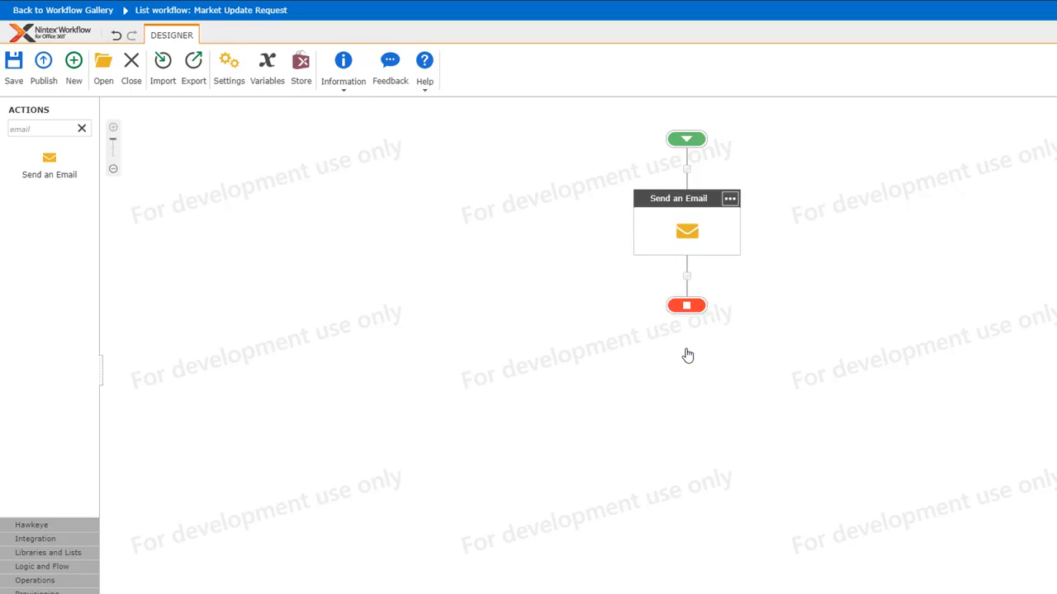
# - Search the actions for "item" and add a Create List Item action between the workflow's start and end
pyautogui.click(58, 129)
pyautogui.hotkey('ctrl', 'a')
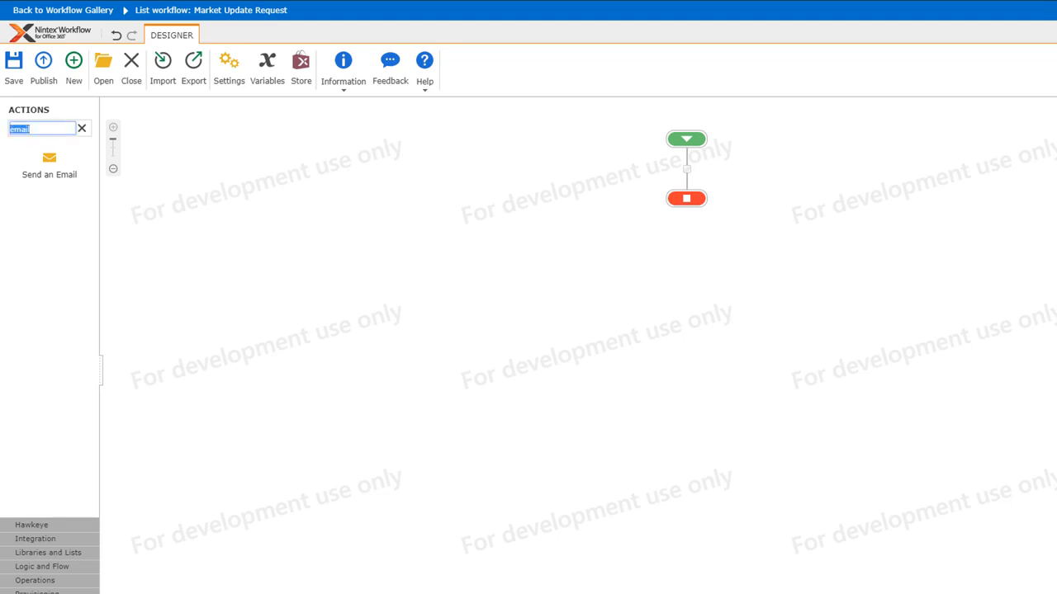
pyautogui.press('BackSpace')
pyautogui.write('item')
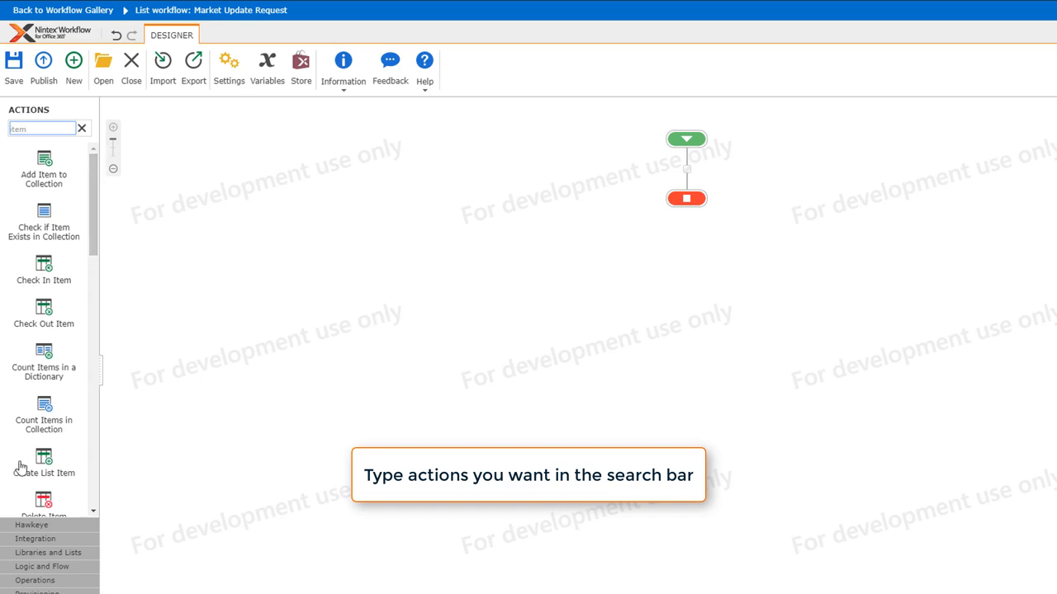
pyautogui.moveTo(49, 470); pyautogui.dragTo(696, 174)
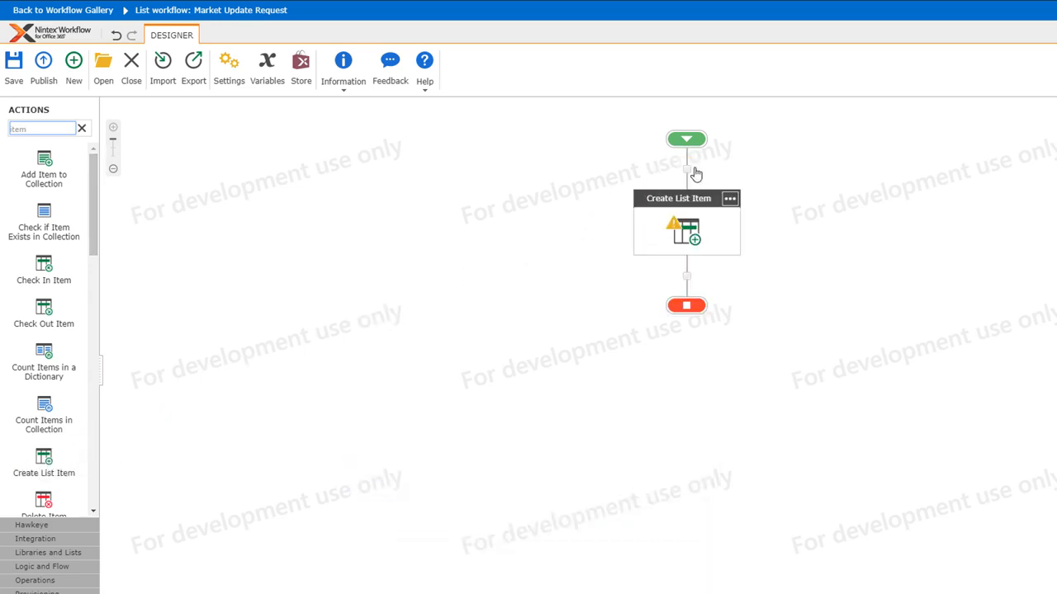
# - Configure the Create List Item action with Market Update Request as its target list, accepting removal of the configured fields
pyautogui.doubleClick(683, 240)
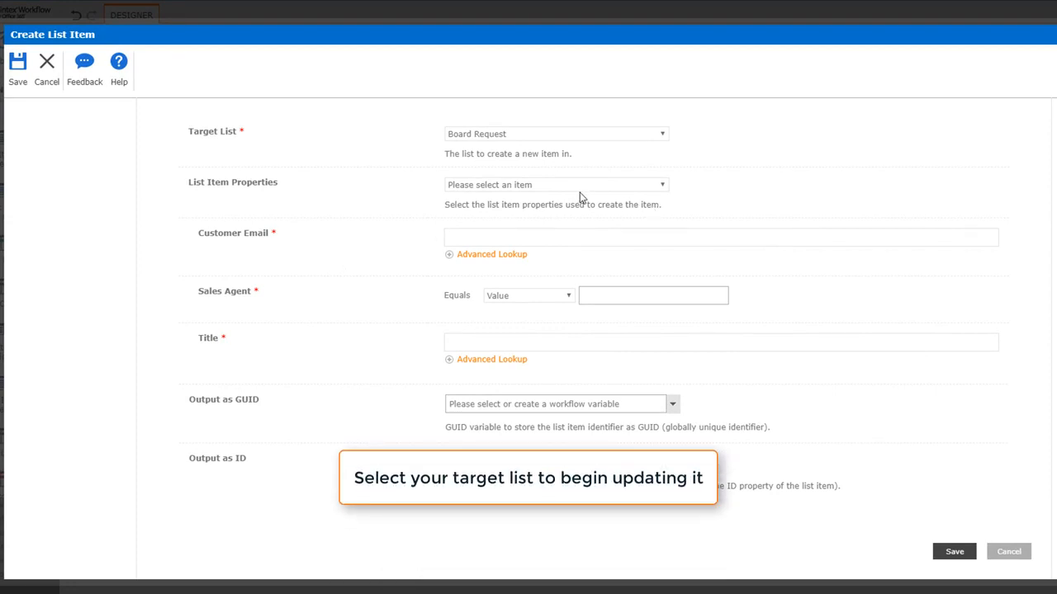
pyautogui.click(641, 137)
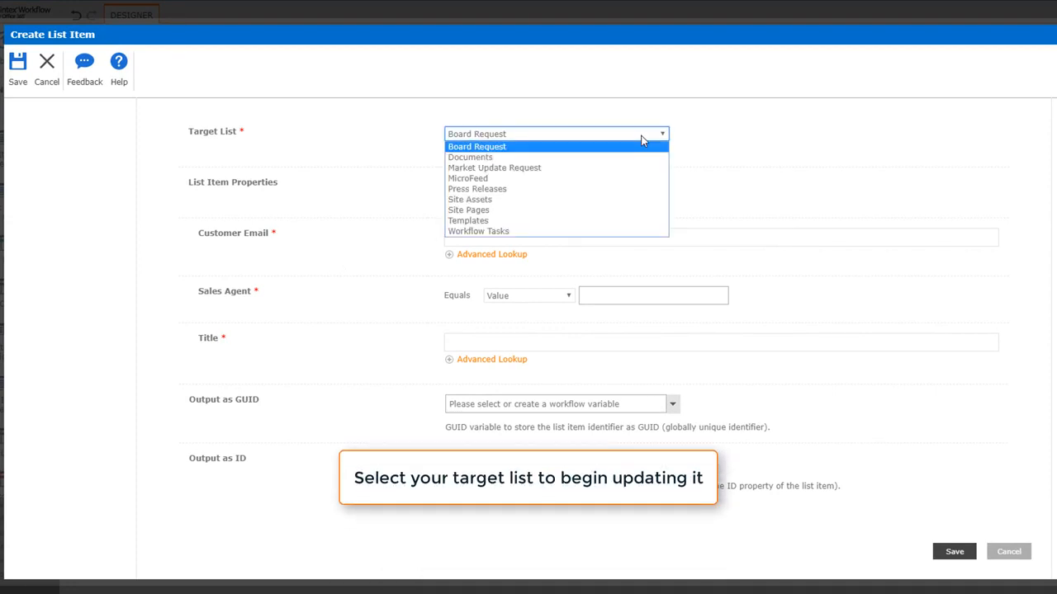
pyautogui.click(635, 168)
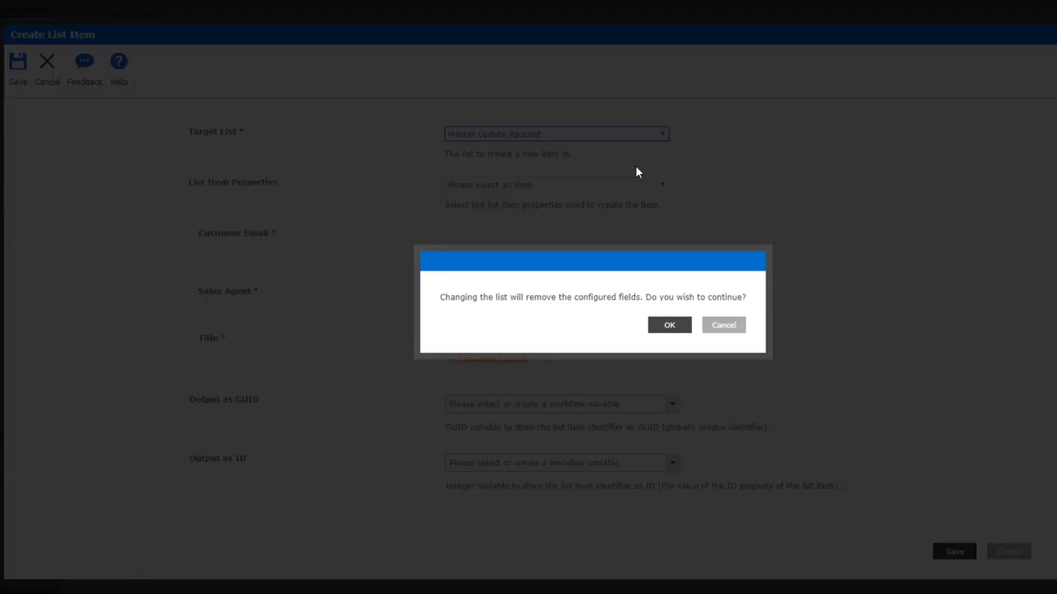
pyautogui.click(667, 326)
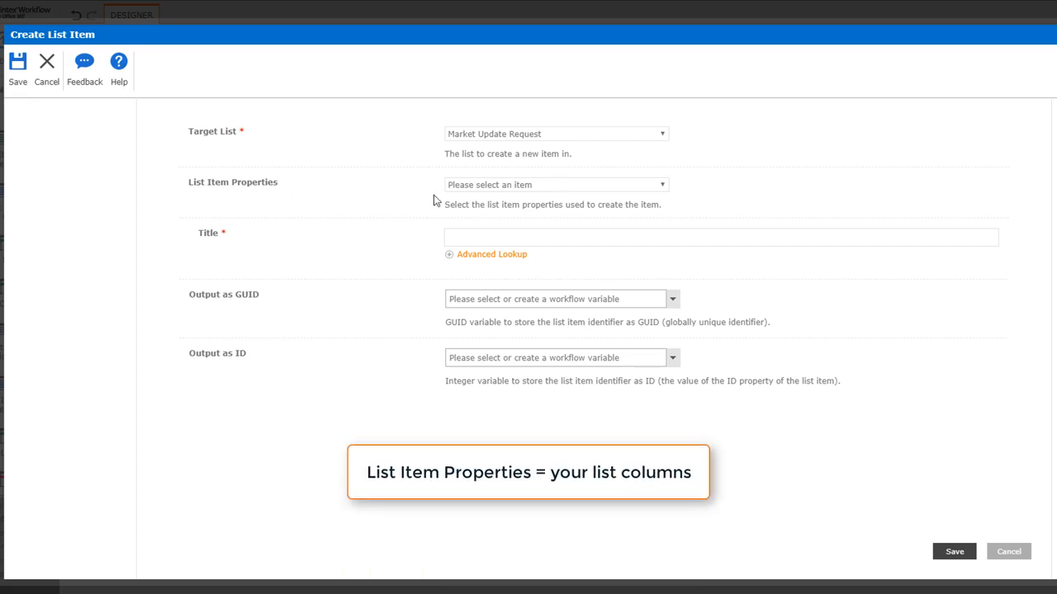
# - Add the First Name list item property to the Create List Item configuration
pyautogui.click(489, 186)
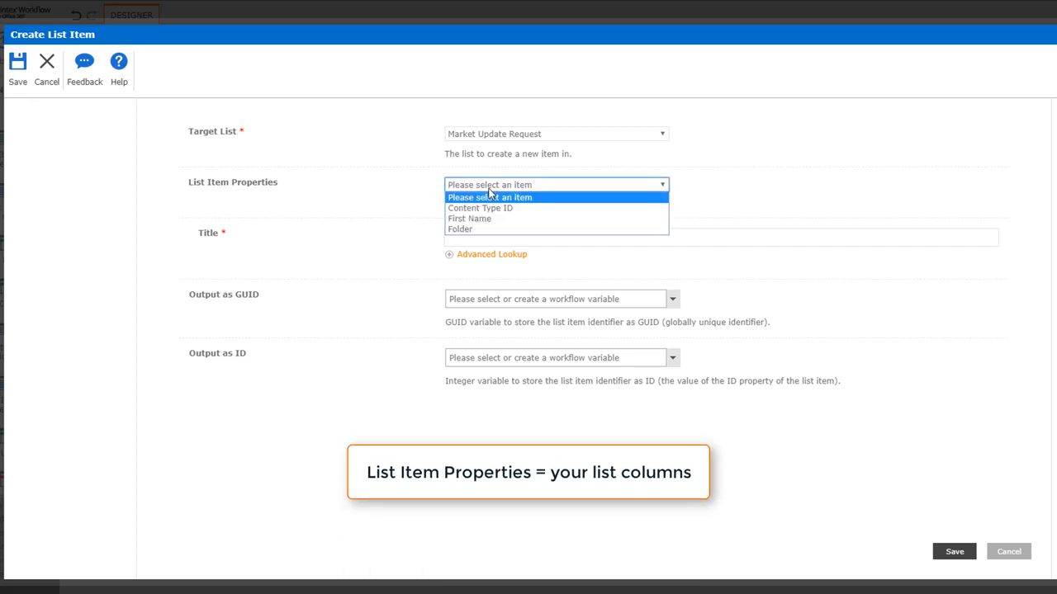
pyautogui.click(533, 219)
pyautogui.click(704, 188)
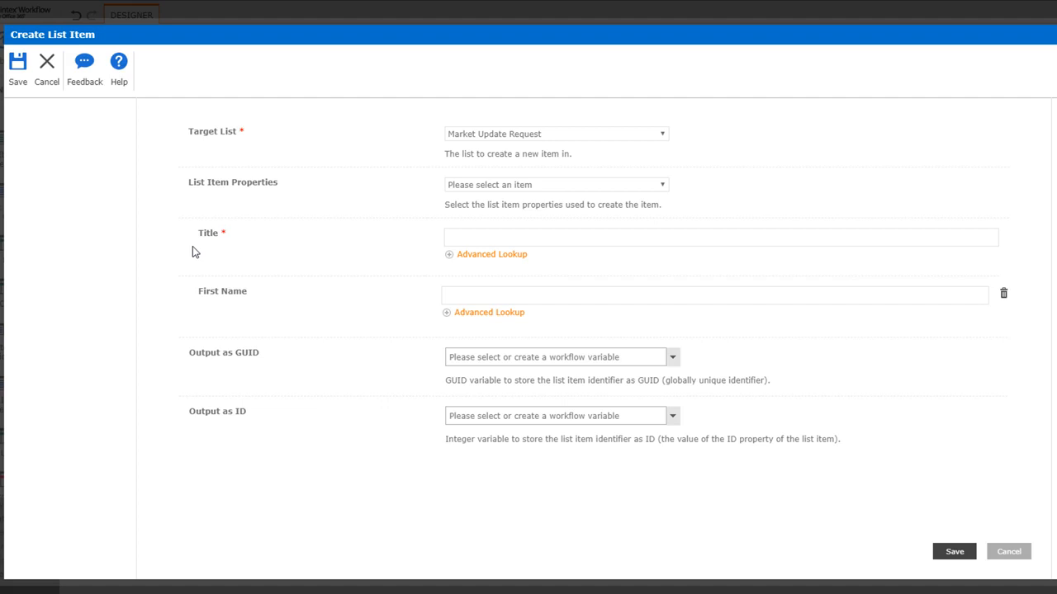
# - Set the new item's Title to "Third Workflow Test", fill in the person's first name and save the action configuration
pyautogui.click(480, 237)
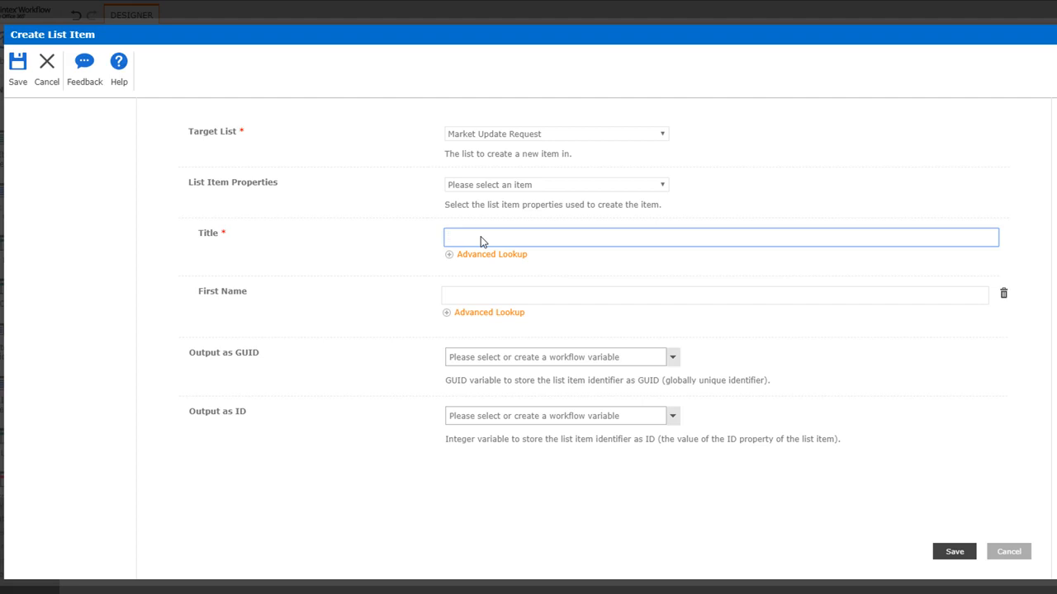
pyautogui.write('Third Workflow Test')
pyautogui.rightClick(482, 239)
pyautogui.click(461, 302)
pyautogui.write('Ray')
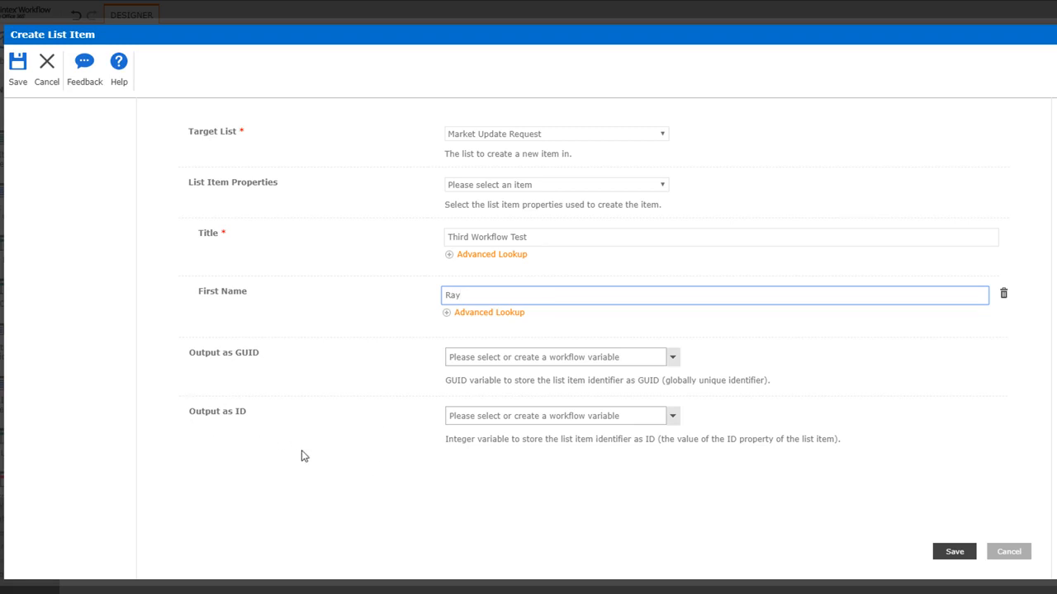
pyautogui.click(954, 553)
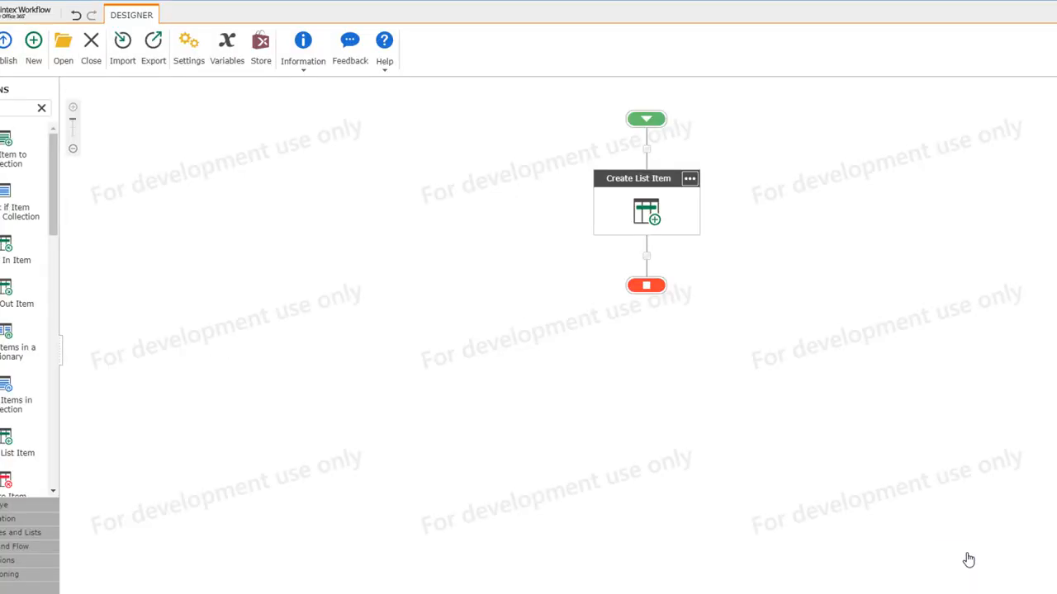
# - Save the workflow settings and publish the workflow under the name NewItemCreate with Development as its assigned use
pyautogui.click(205, 66)
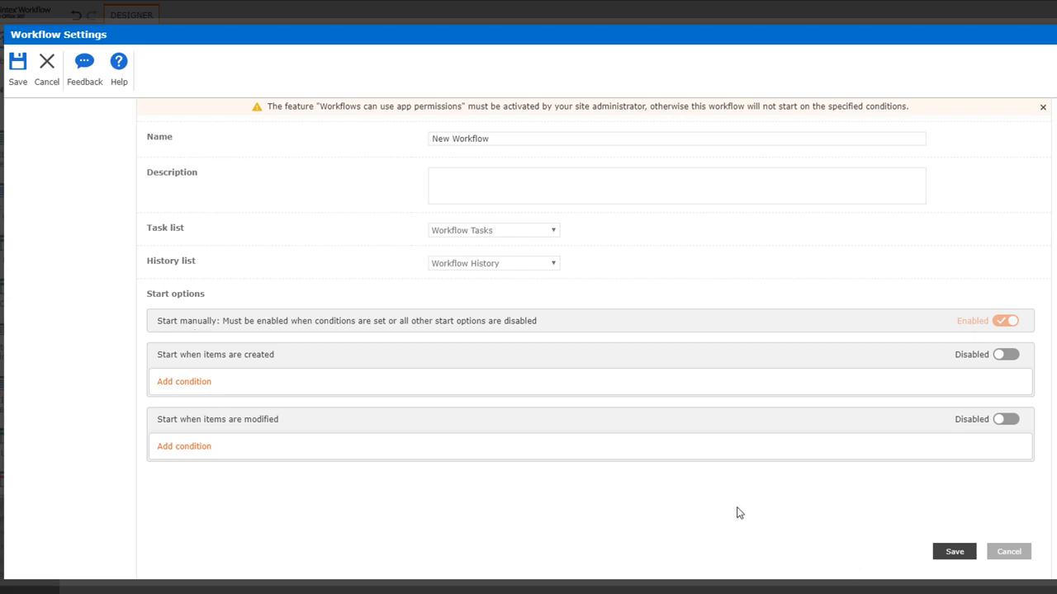
pyautogui.click(943, 554)
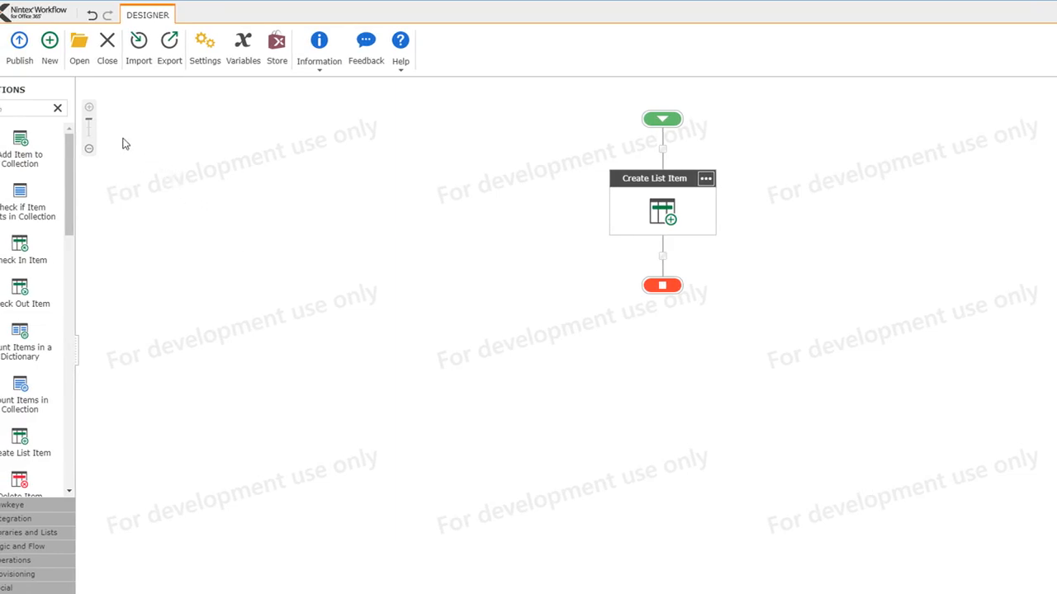
pyautogui.click(19, 50)
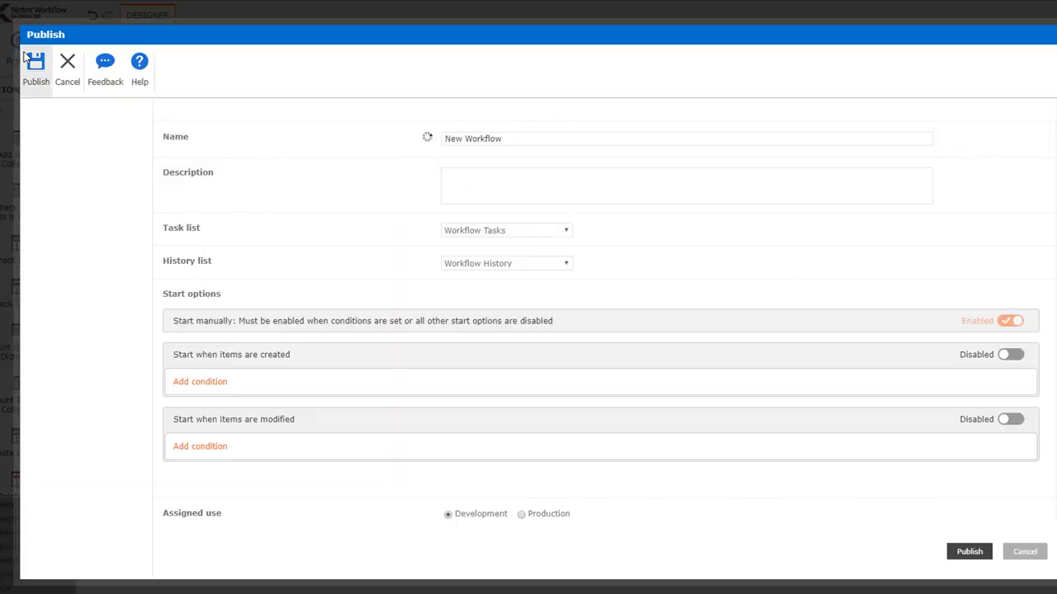
pyautogui.click(523, 138)
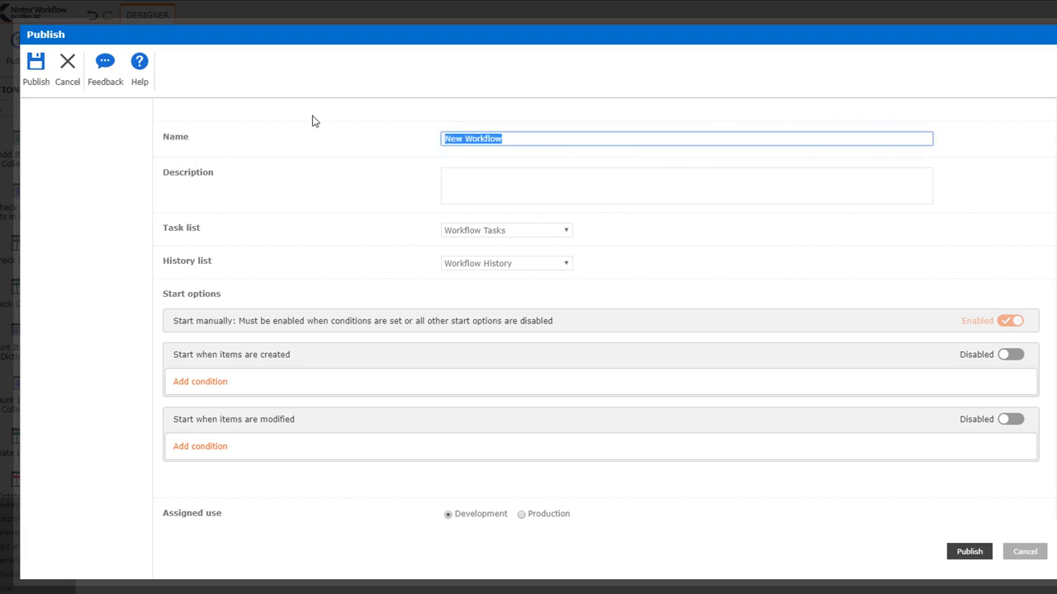
pyautogui.write('NewItemCreate')
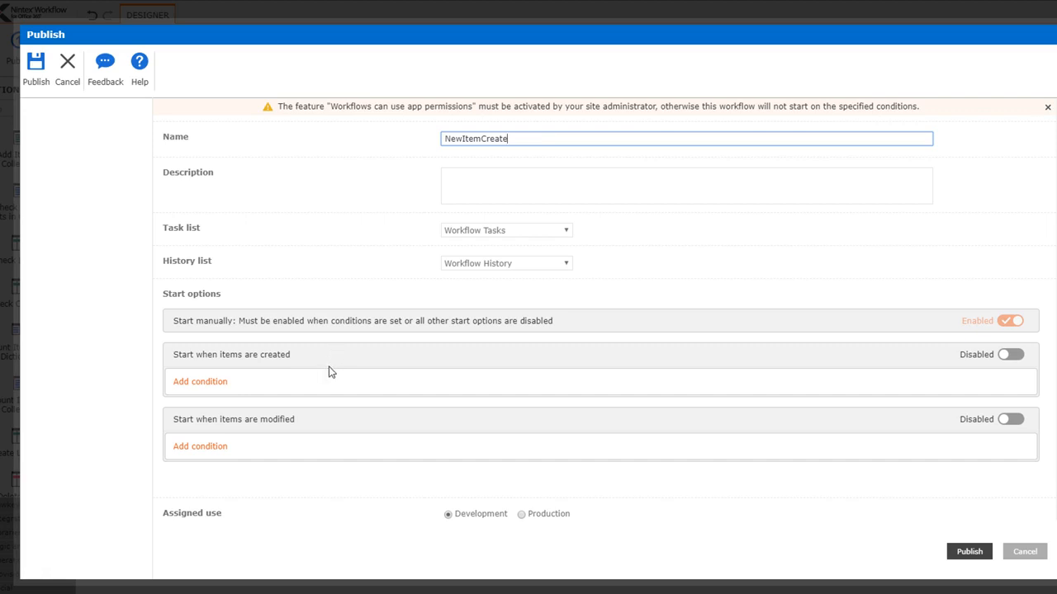
pyautogui.scroll(-1, 328, 371)
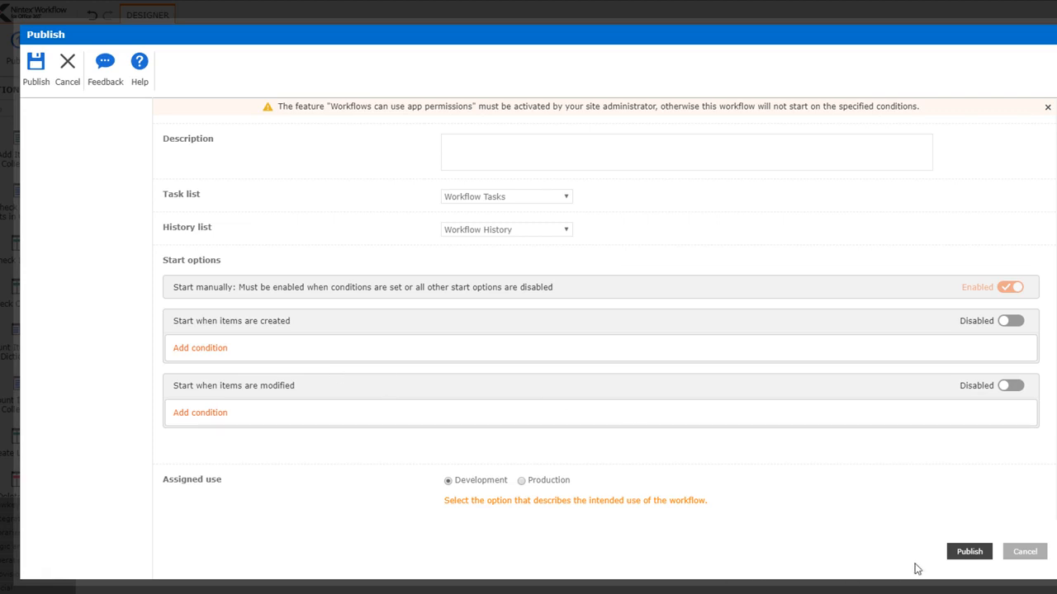
pyautogui.click(967, 553)
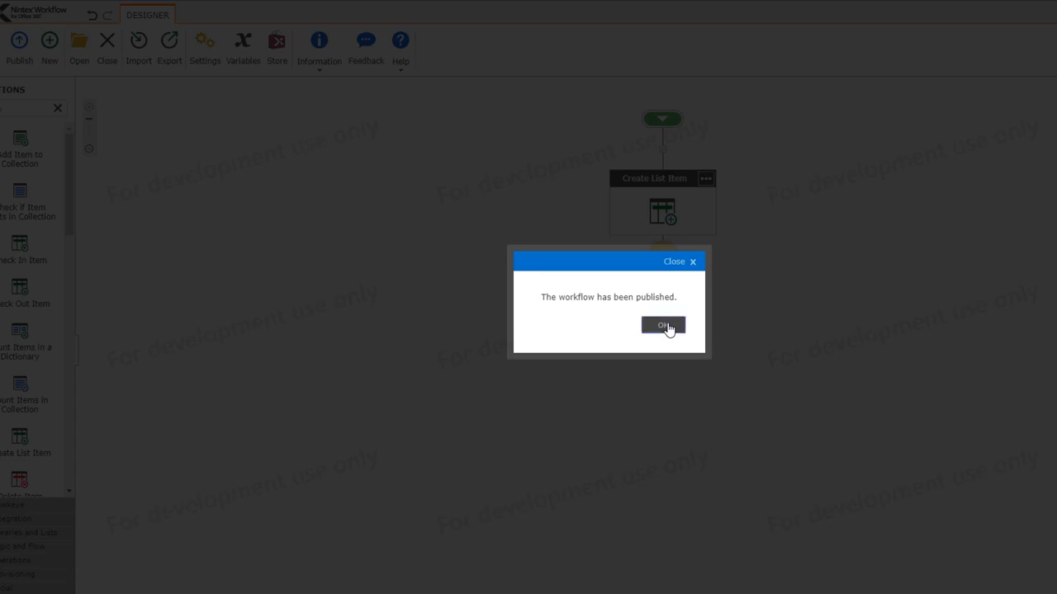
pyautogui.click(666, 327)
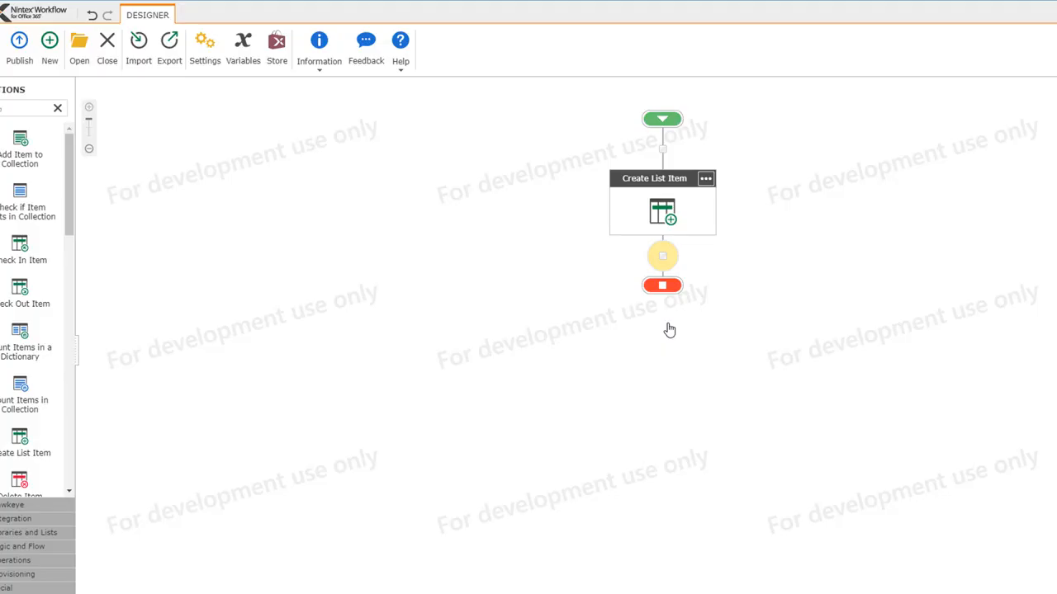
# - Return to the Market Update Request list, start the NewItemCreate workflow on "Test item" and reload the list
pyautogui.click(106, 63)
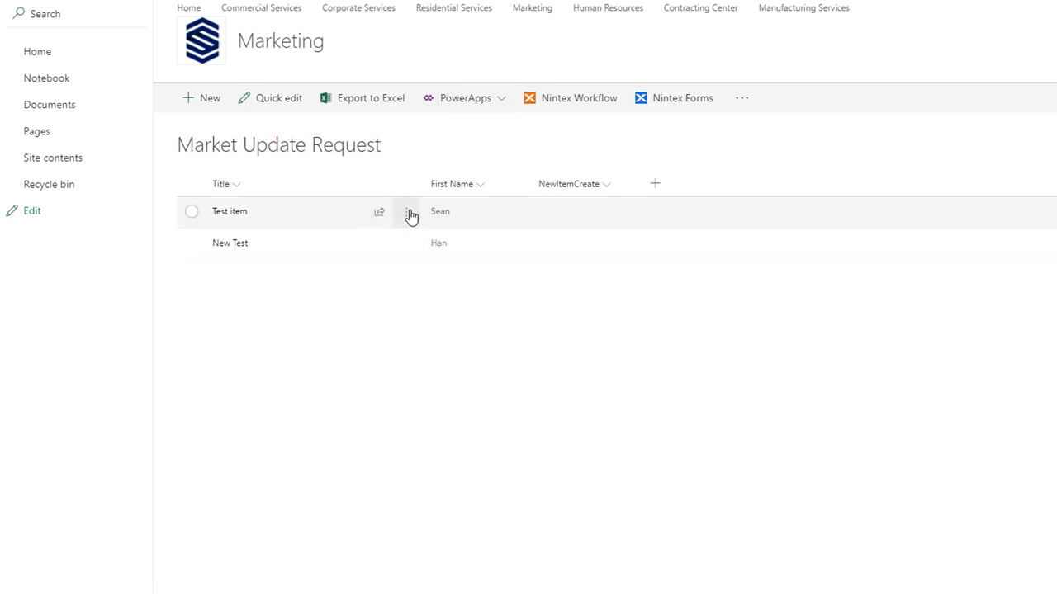
pyautogui.click(408, 214)
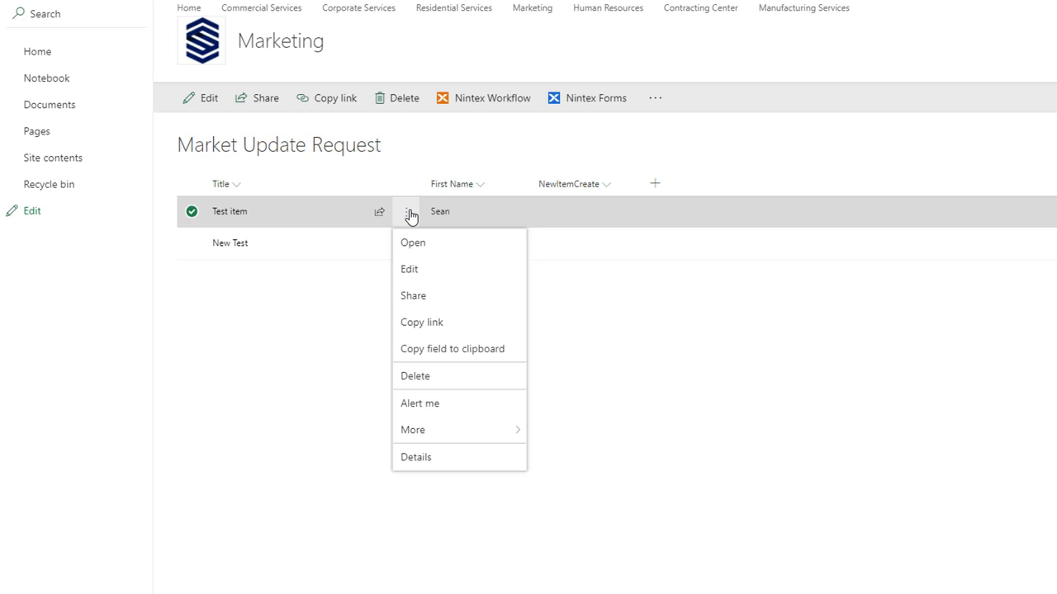
pyautogui.moveTo(432, 431)
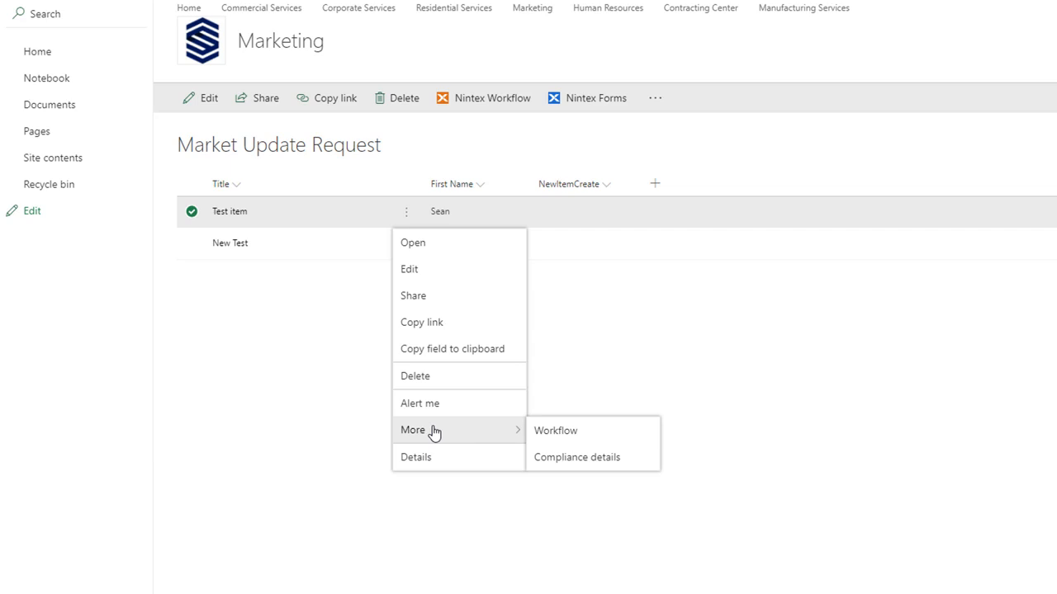
pyautogui.click(553, 433)
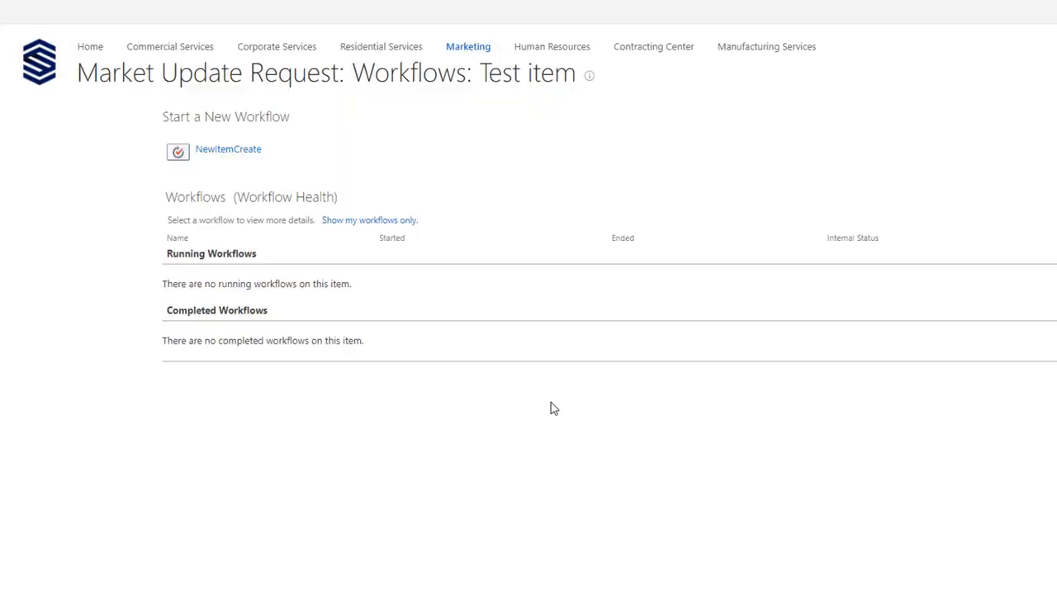
pyautogui.click(243, 152)
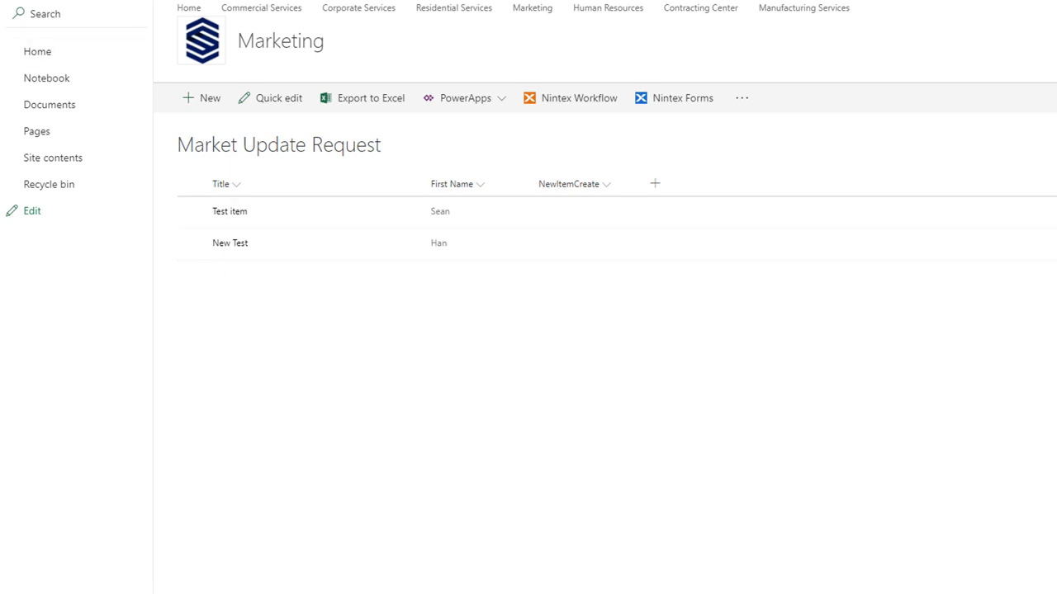
pyautogui.press('F5')
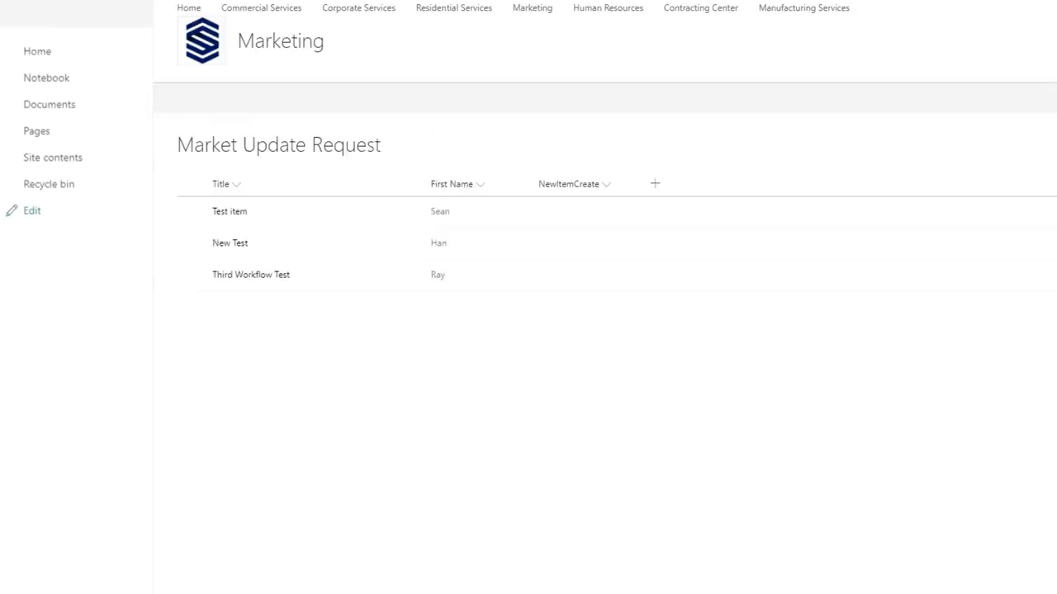